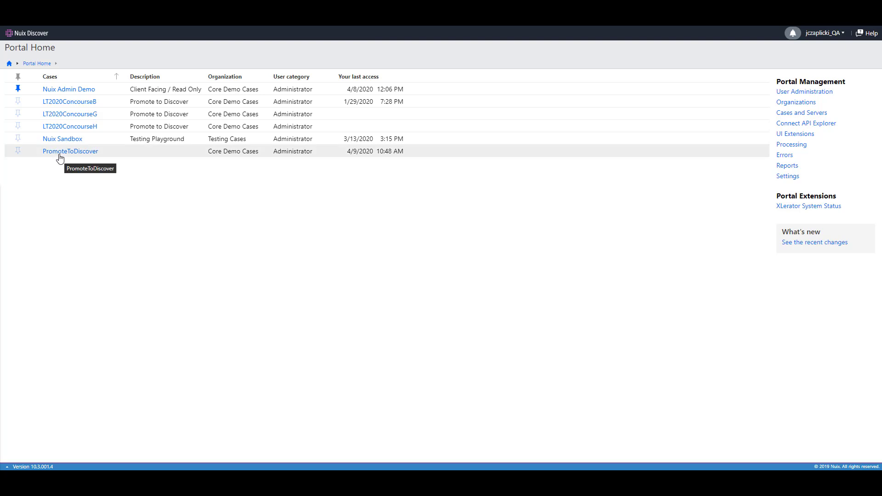
# Open PromoteToDiscover's Ingestion page and review the default deduplication scopes, leaving settings unchanged
pyautogui.click(61, 153)
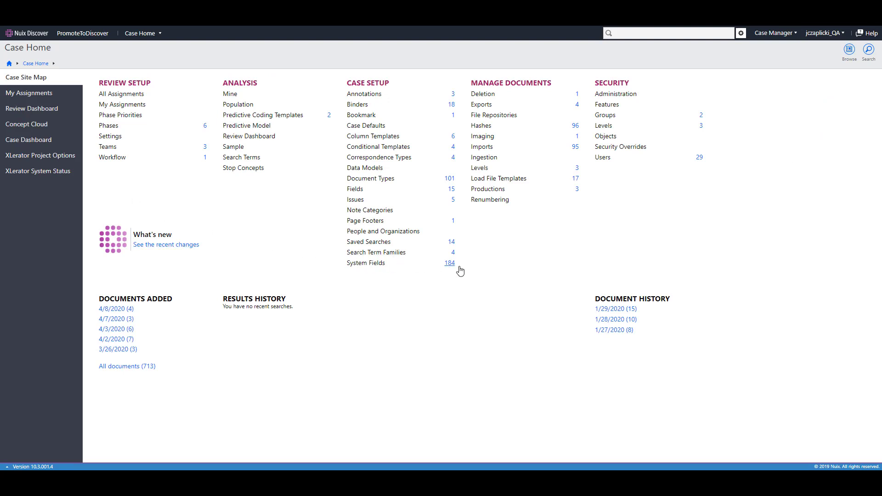
pyautogui.click(484, 157)
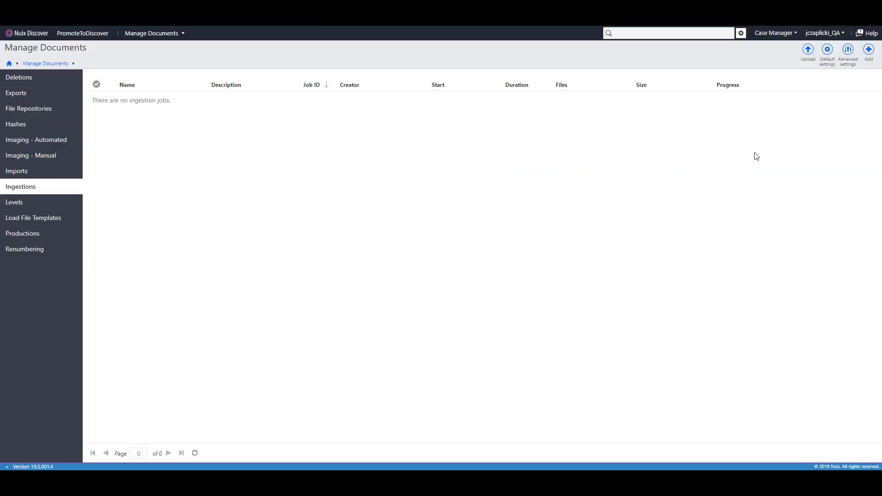
pyautogui.click(827, 50)
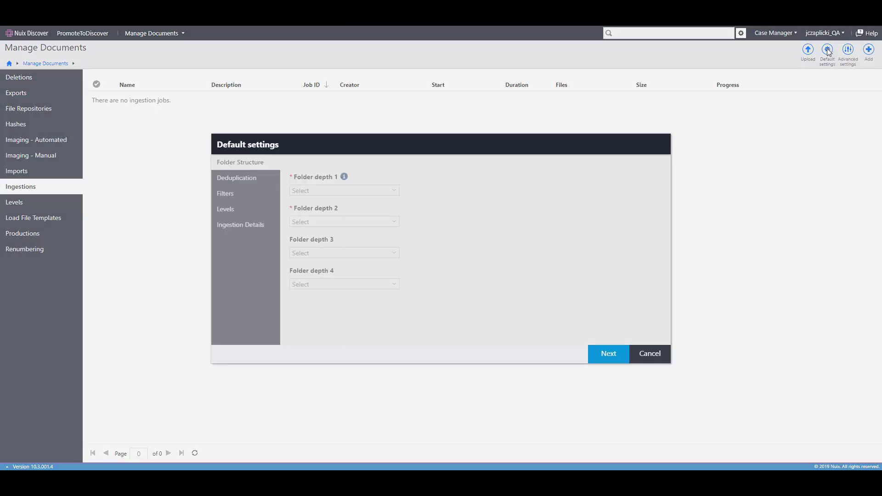
pyautogui.click(237, 178)
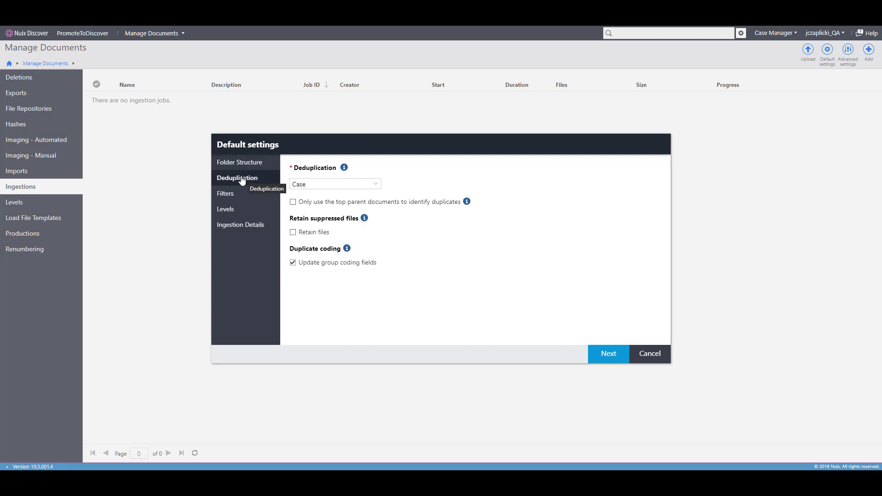
pyautogui.click(377, 184)
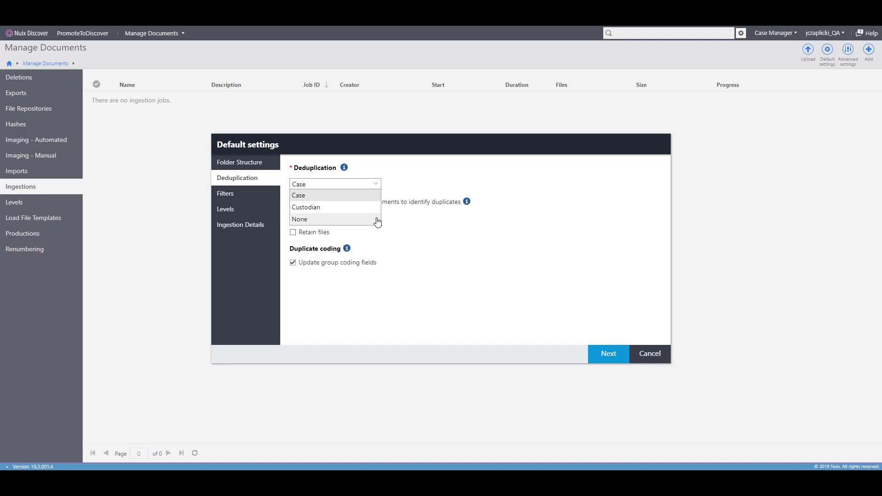
pyautogui.click(649, 356)
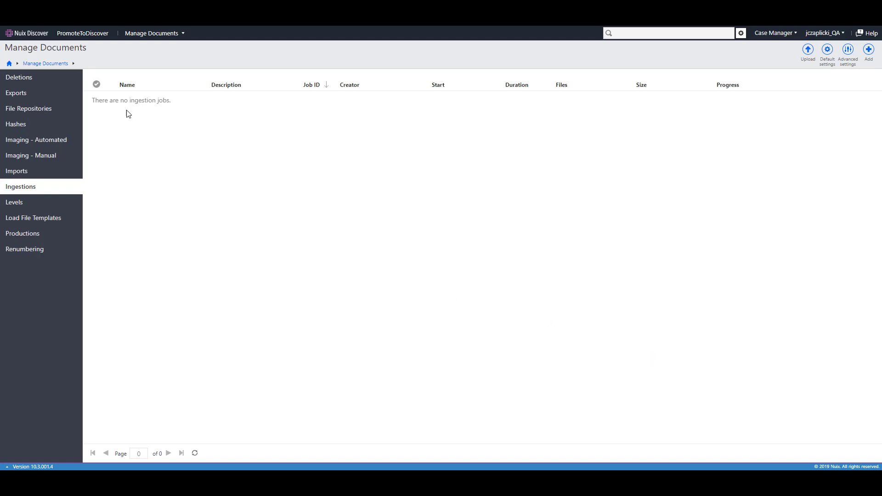
# From the portal home, open Account Settings and show the API Access tab with the token
pyautogui.click(31, 33)
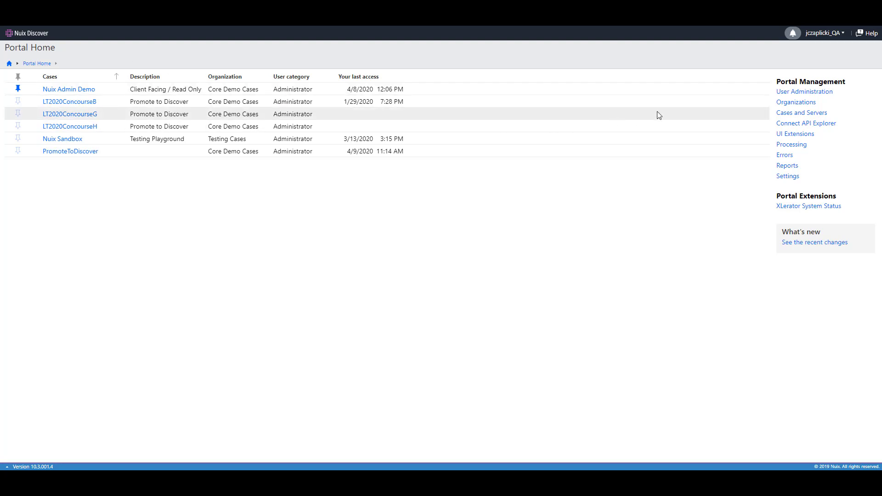
pyautogui.click(840, 35)
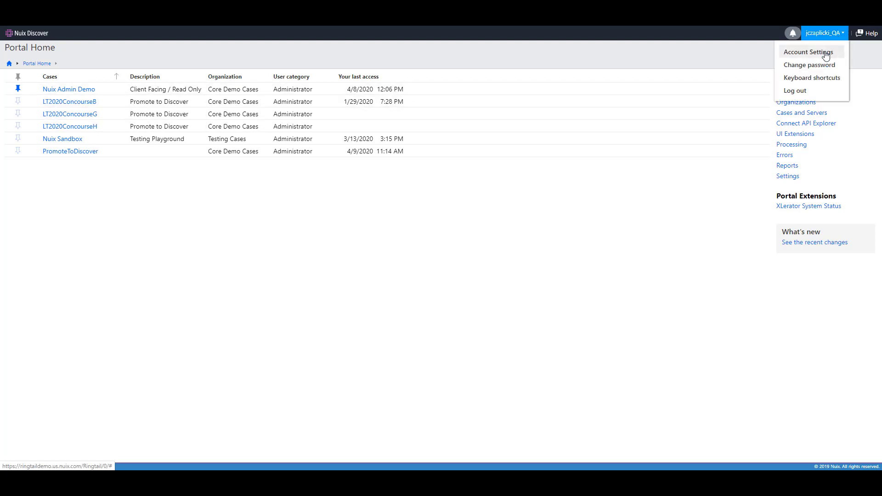
pyautogui.click(826, 53)
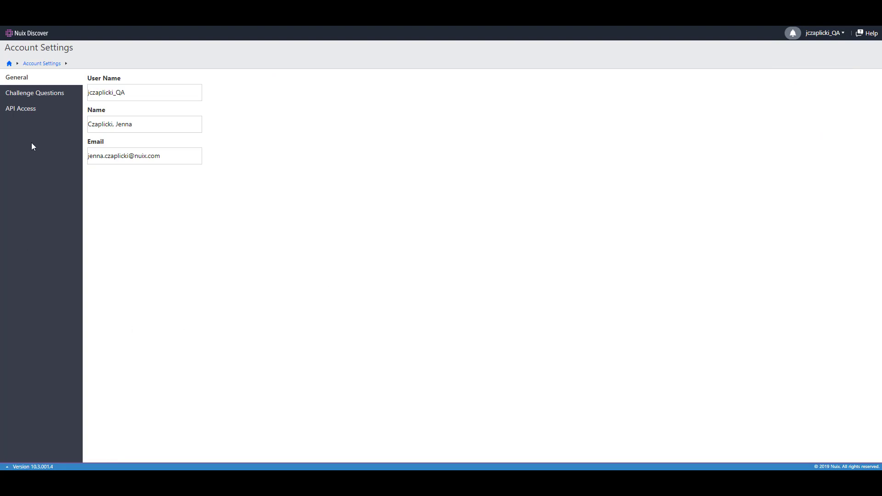
pyautogui.click(21, 108)
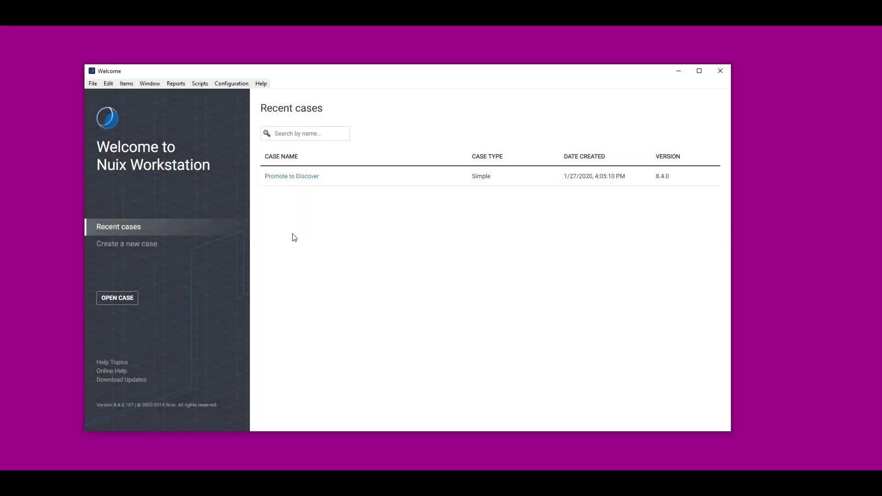
# In Global Options' Third-party Connections, add a User-scope Discover account with its API token
pyautogui.click(92, 83)
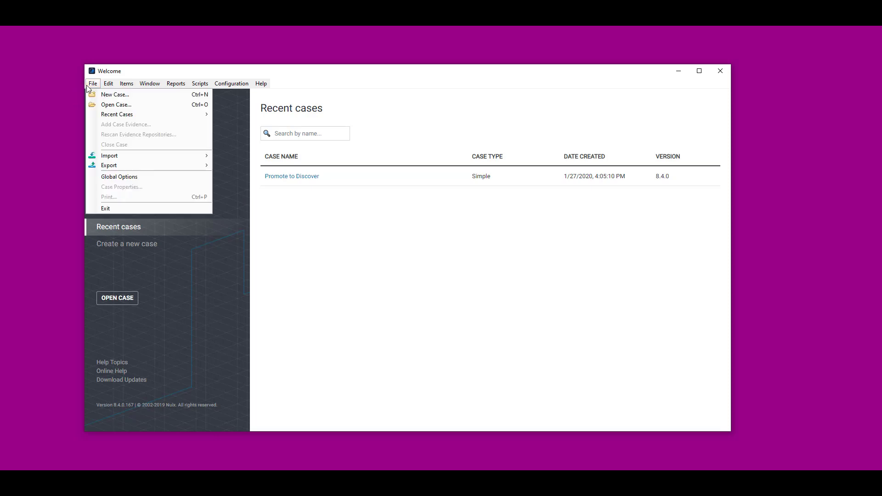
pyautogui.click(121, 177)
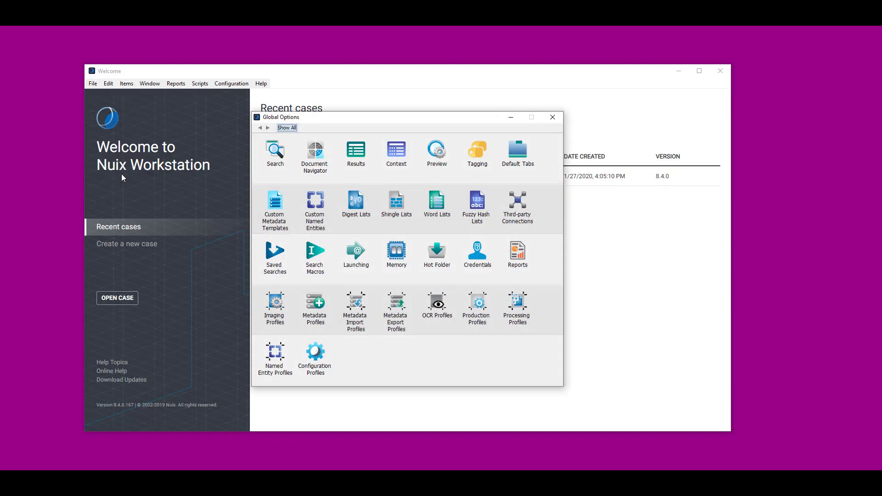
pyautogui.click(518, 222)
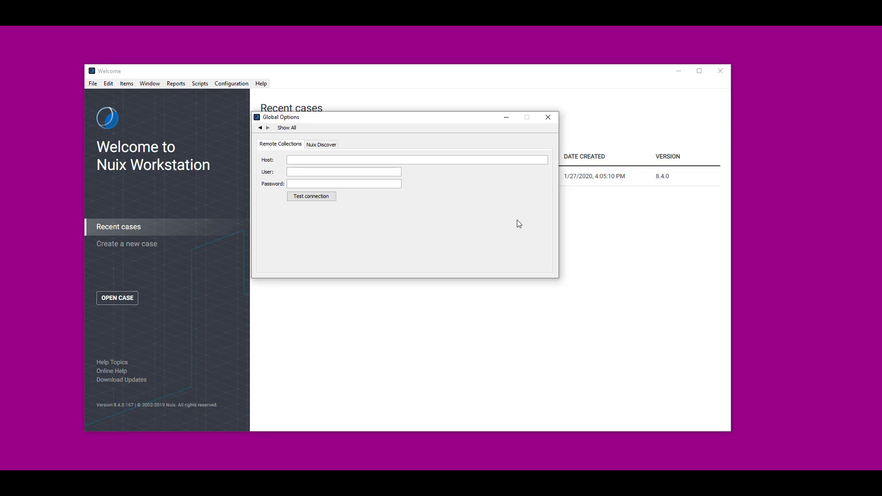
pyautogui.click(322, 144)
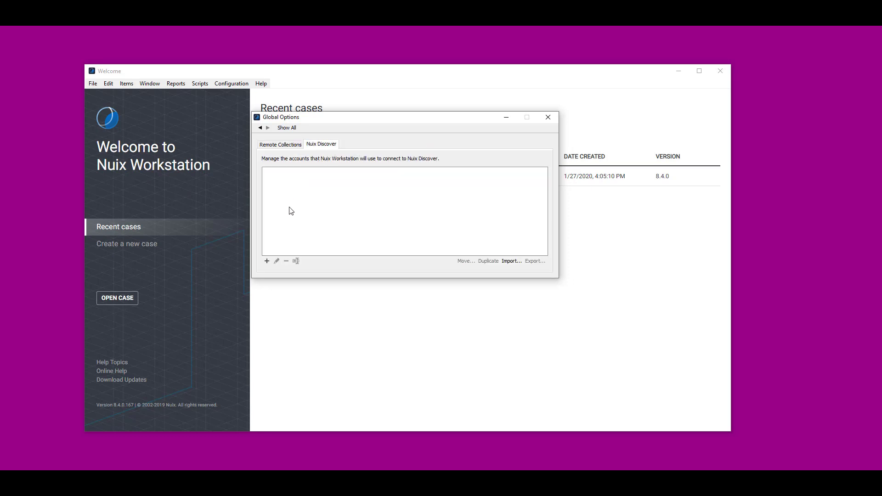
pyautogui.click(268, 262)
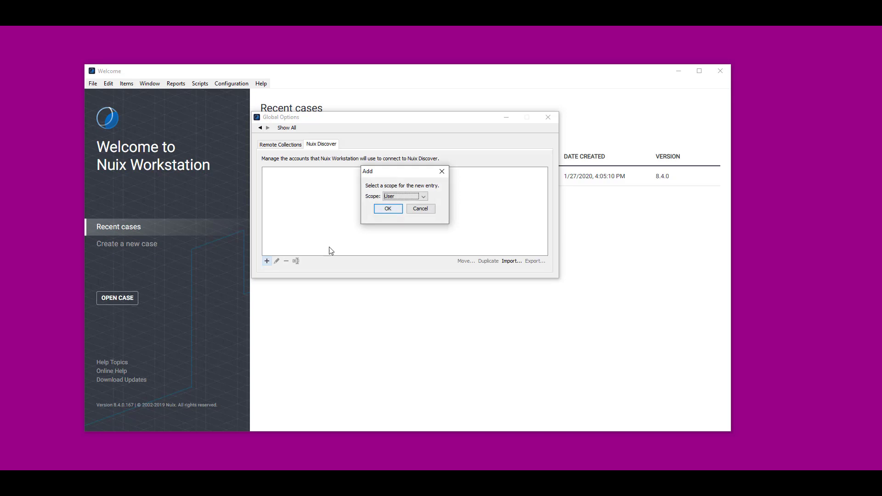
pyautogui.click(387, 212)
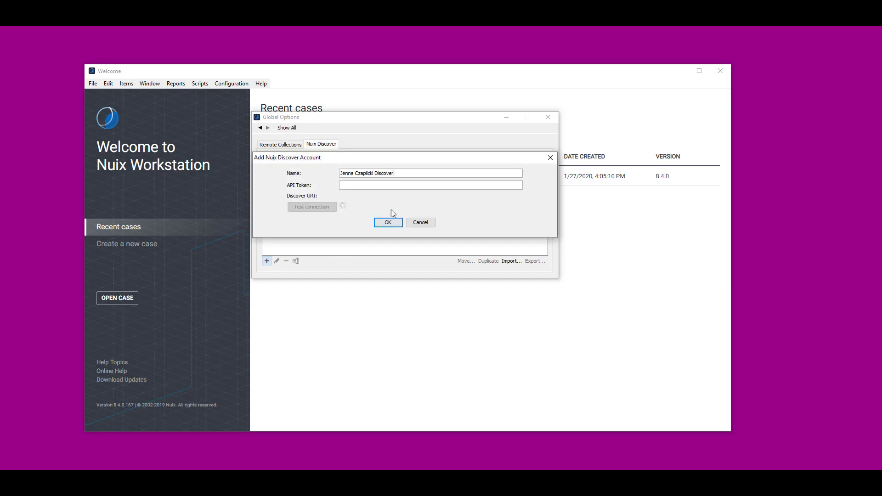
pyautogui.click(388, 183)
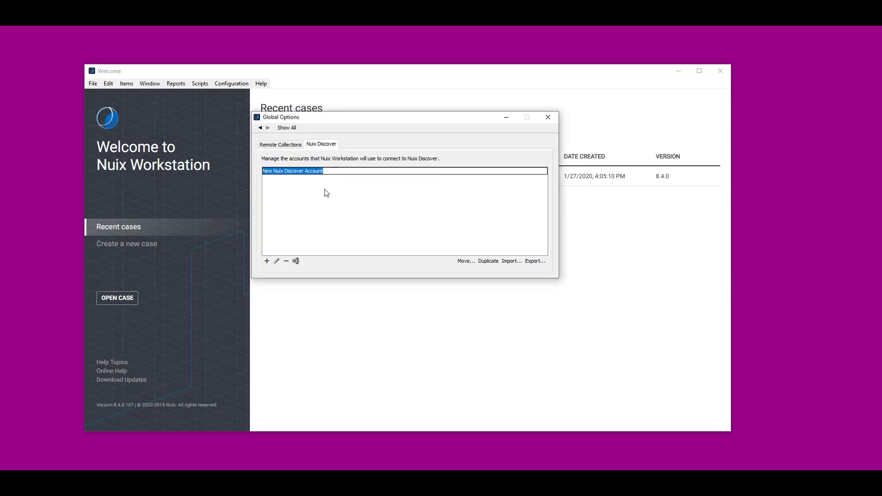
pyautogui.press('Return')
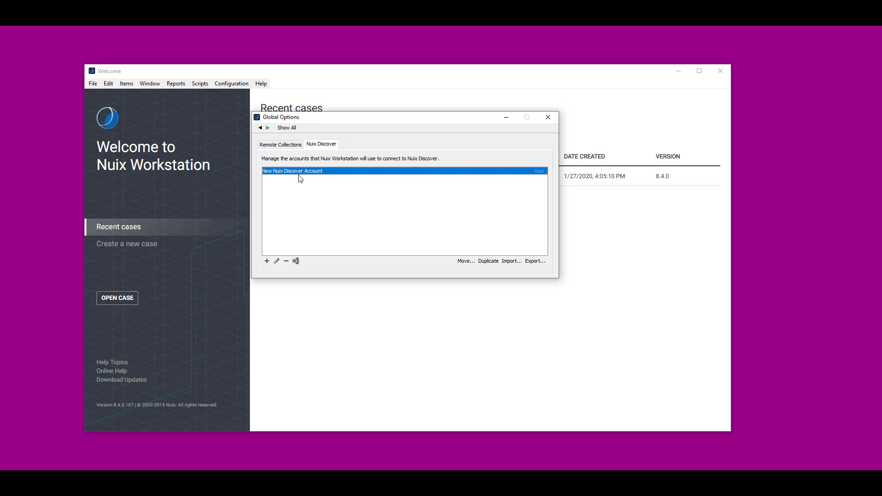
pyautogui.click(548, 118)
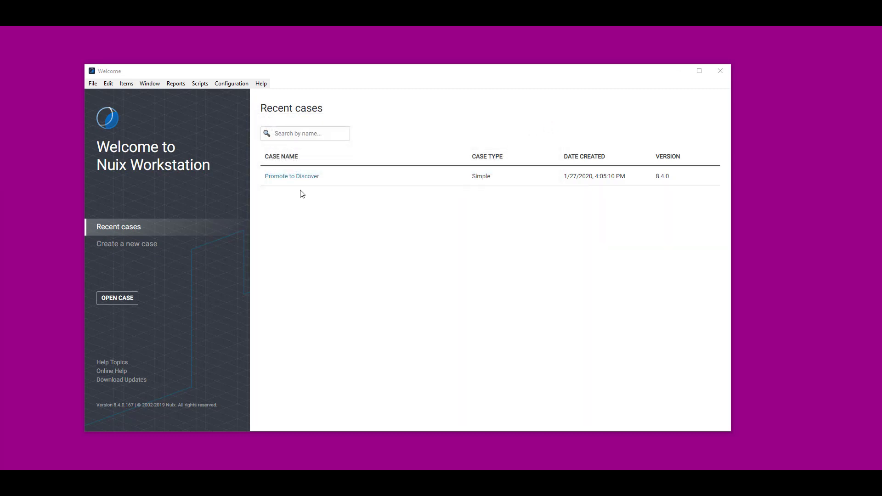
pyautogui.doubleClick(292, 177)
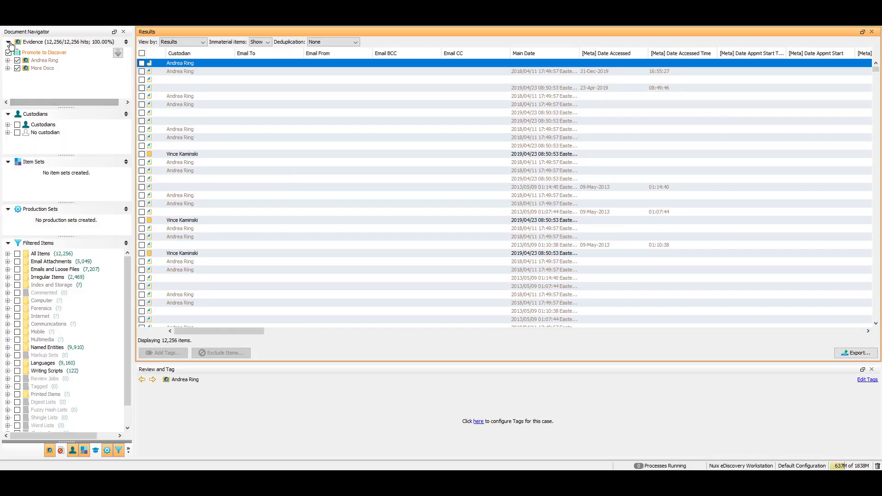
pyautogui.click(11, 26)
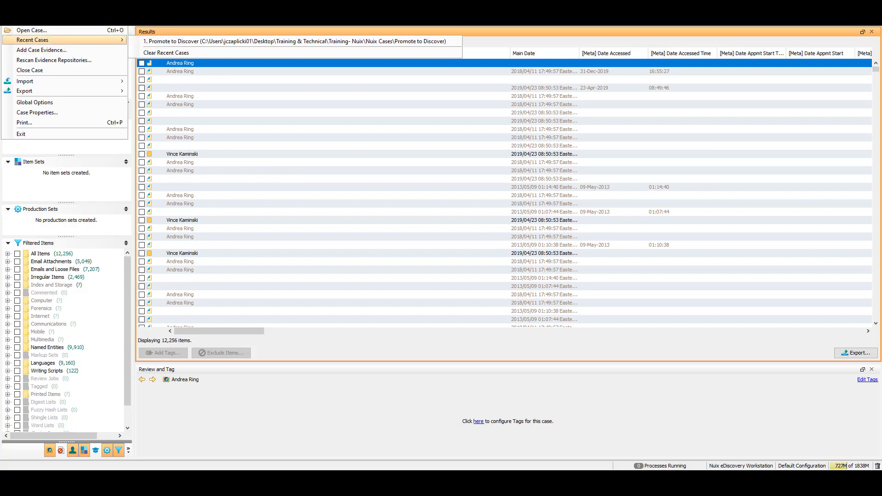
pyautogui.press('Escape')
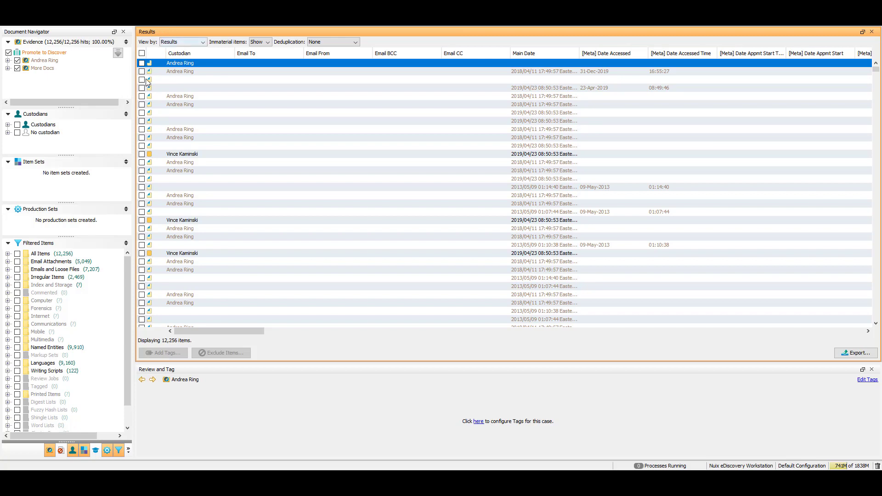
pyautogui.click(142, 87)
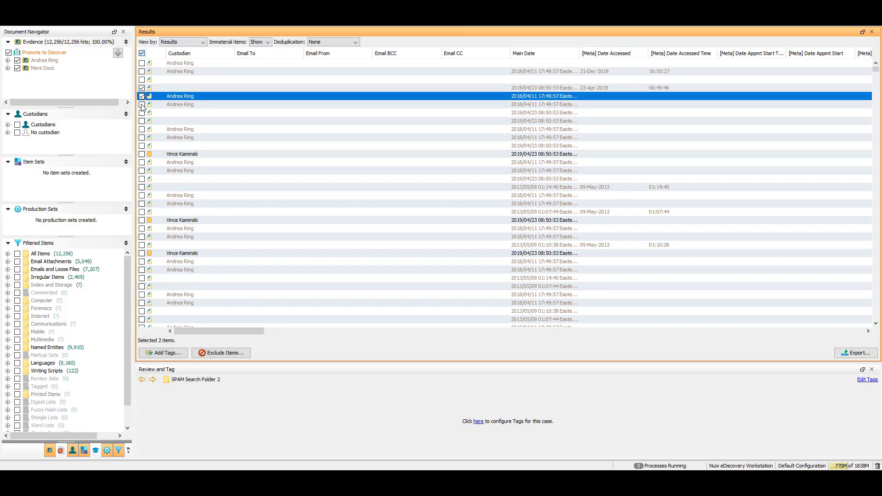
pyautogui.click(142, 105)
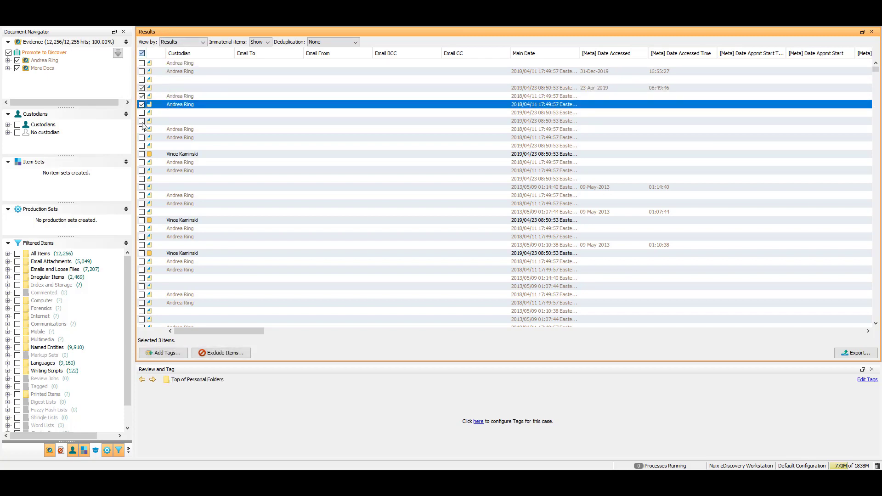
pyautogui.click(164, 353)
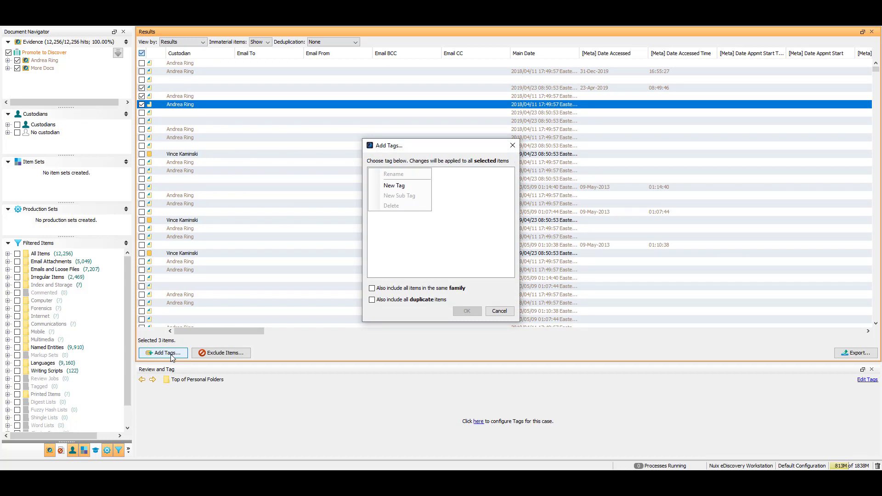
pyautogui.click(500, 312)
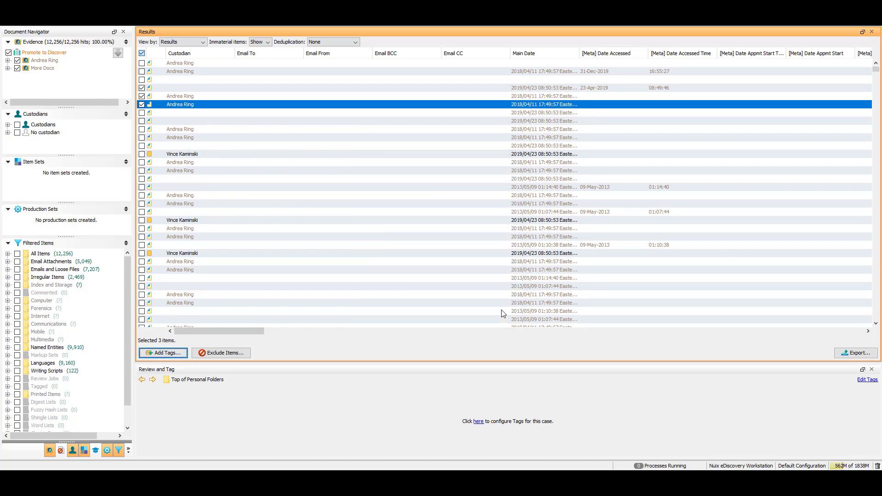
# Filter to Emails and Loose Files, then select 71 items via a range and two more rows
pyautogui.click(56, 269)
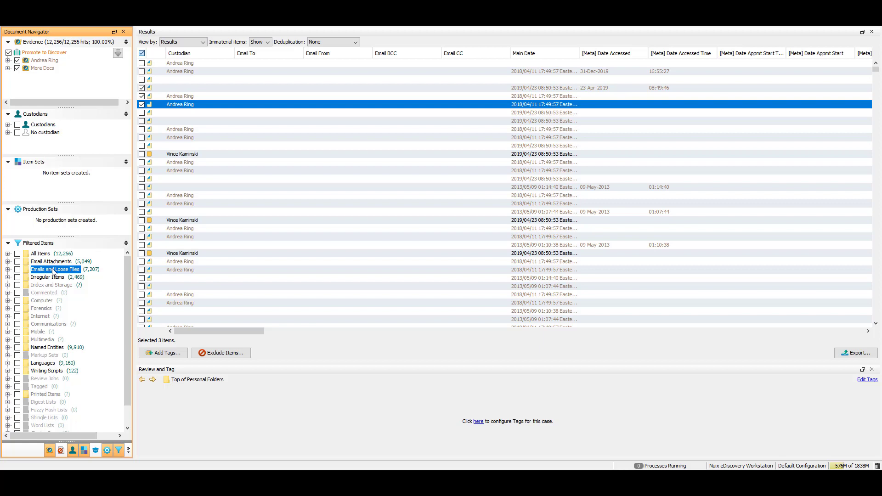
pyautogui.click(142, 68)
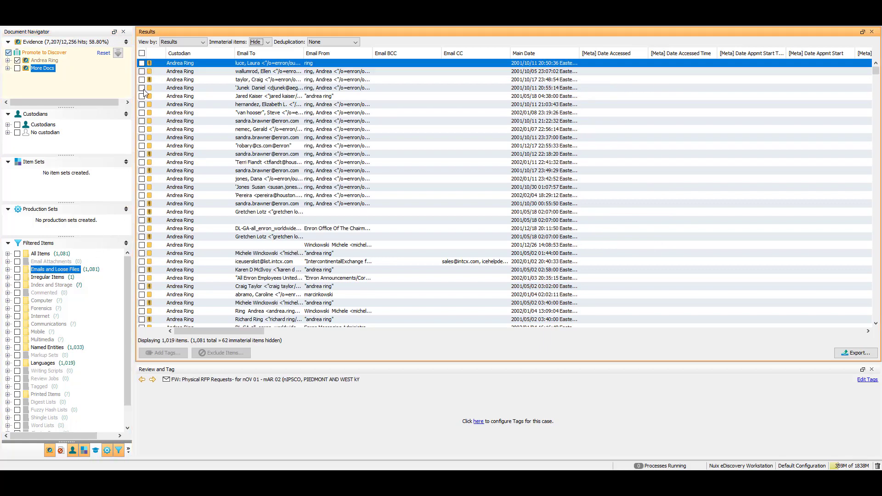
pyautogui.click(142, 64)
pyautogui.scroll(-5, 150, 192)
pyautogui.scroll(-5, 145, 235)
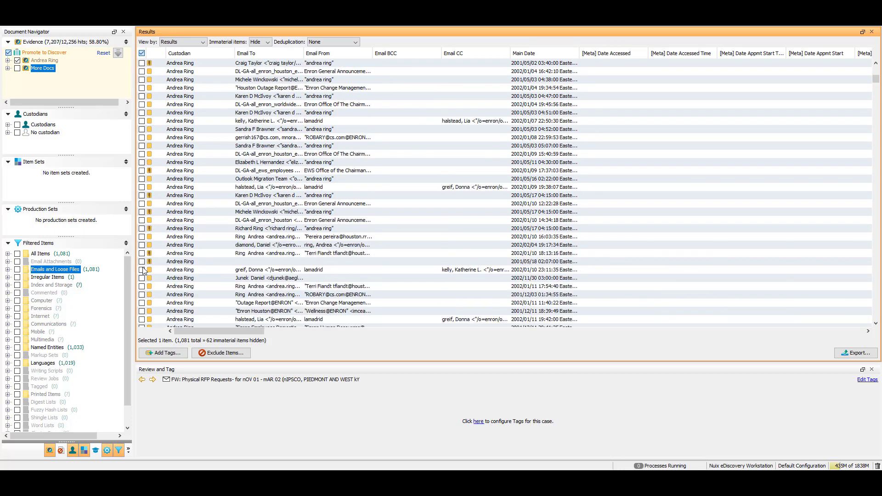
pyautogui.scroll(-5, 143, 276)
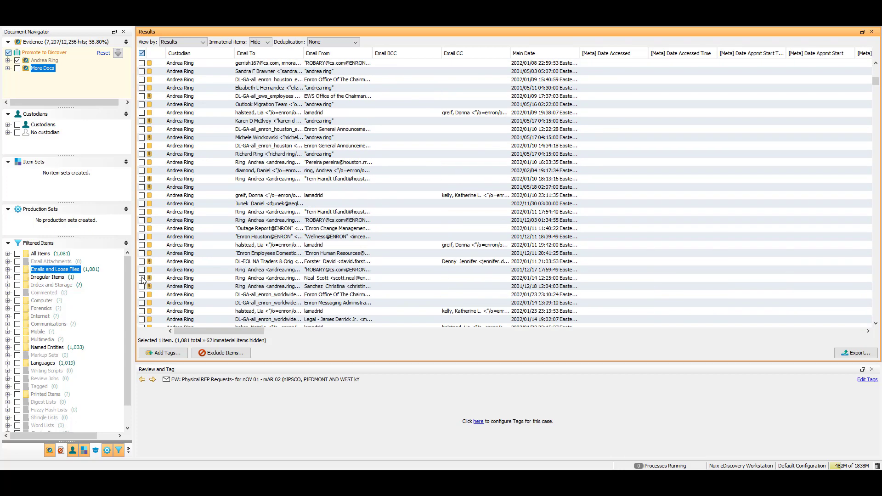
pyautogui.keyDown('shift'); pyautogui.click(142, 278); pyautogui.keyUp('shift')
pyautogui.click(142, 311)
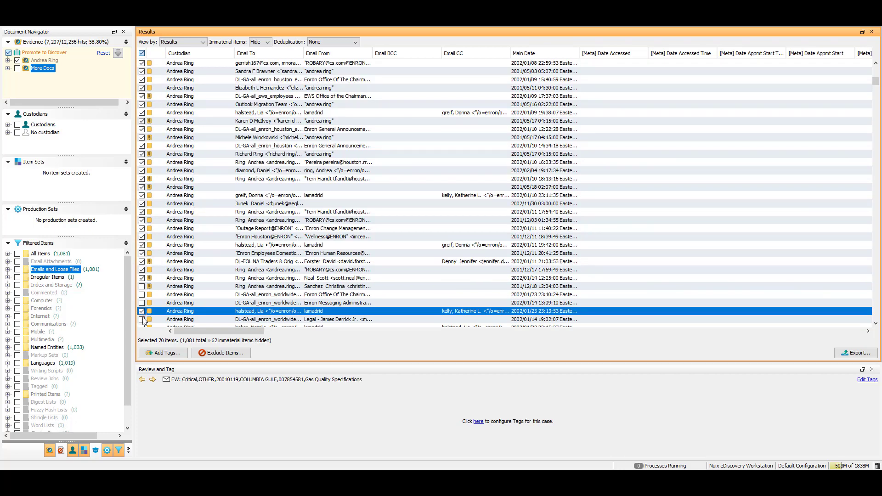
pyautogui.click(142, 320)
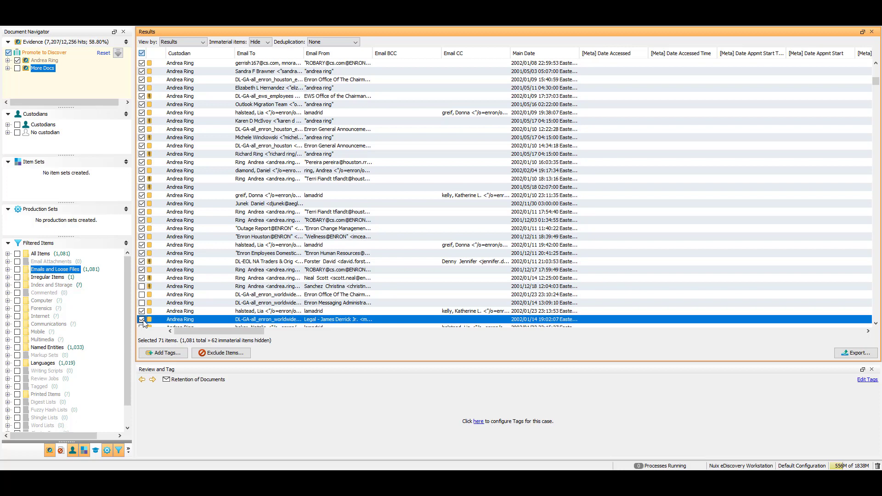
# Promote the selection with New Nuix Discover Account into PromoteToDiscover, keeping deduplication on
pyautogui.rightClick(285, 288)
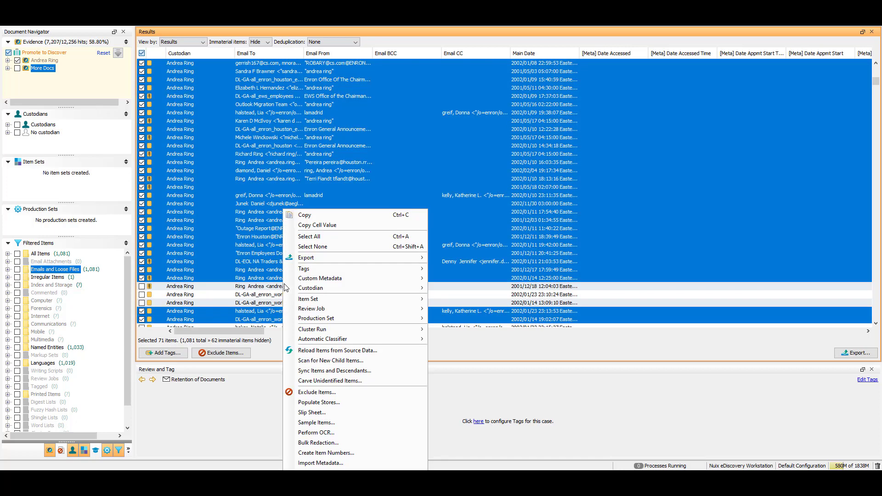
pyautogui.moveTo(306, 257)
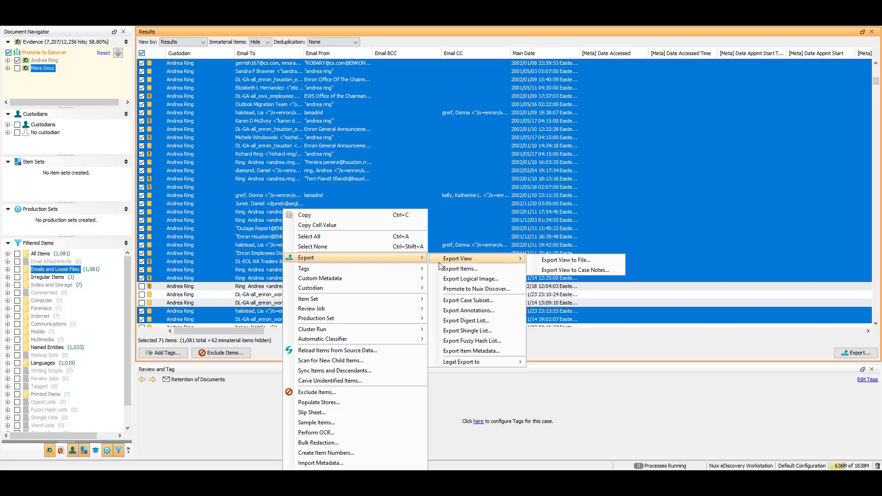
pyautogui.click(461, 289)
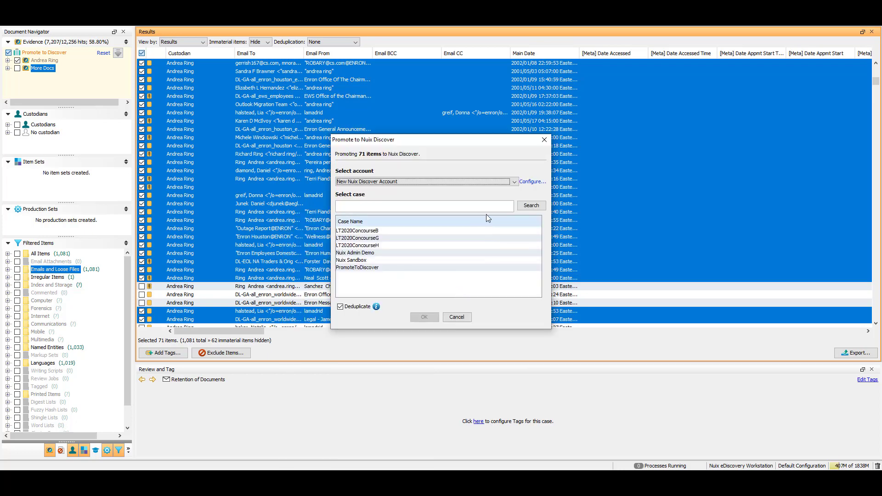
pyautogui.click(514, 181)
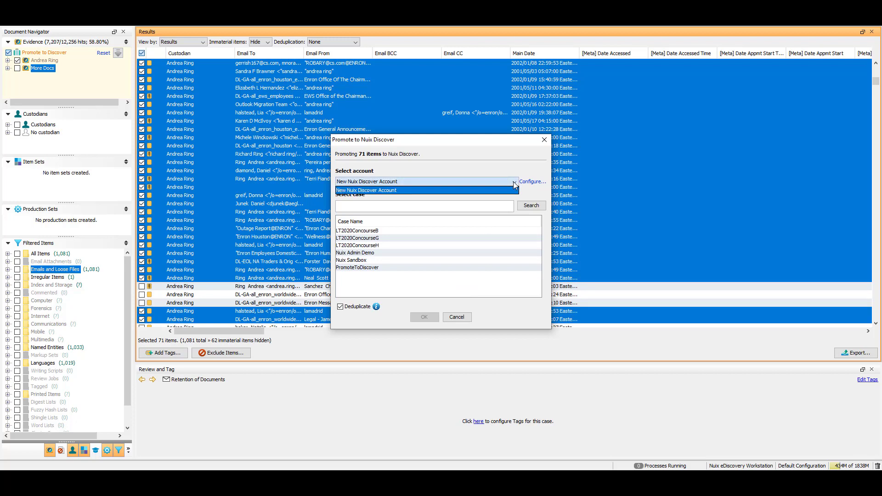
pyautogui.click(513, 181)
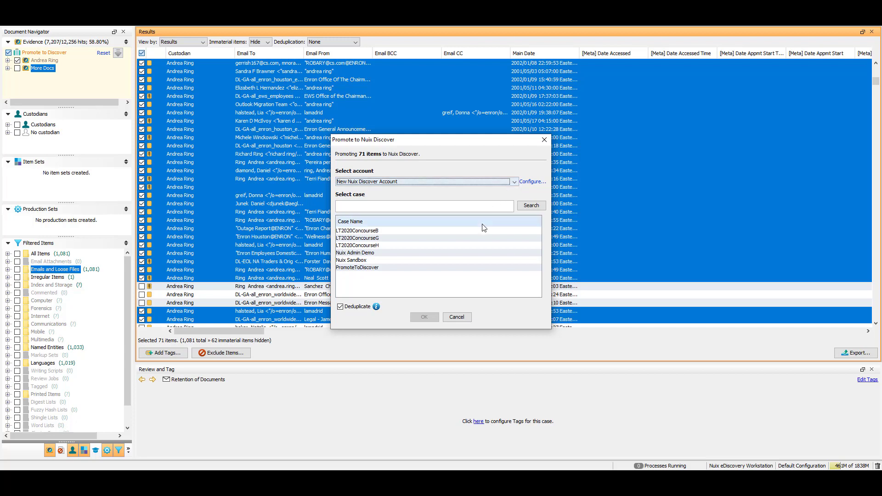
pyautogui.click(464, 268)
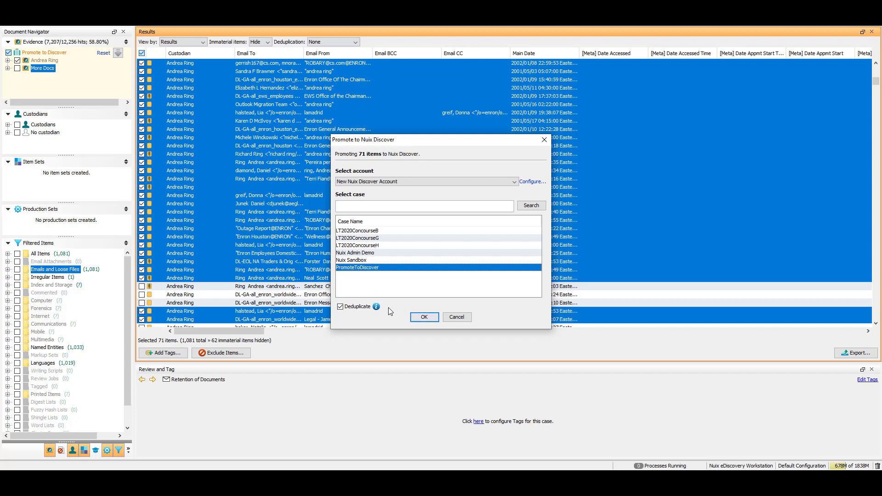
pyautogui.click(424, 317)
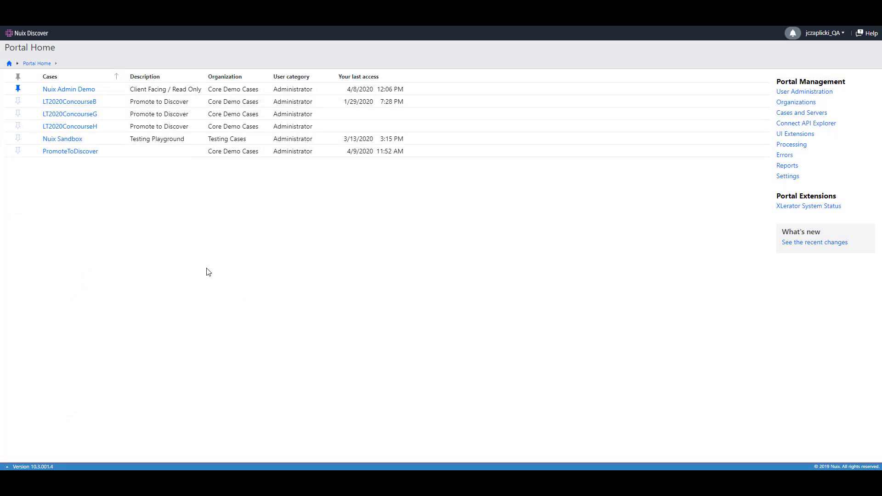
# Check the details of PromoteToDiscover's newest import 102, then return to the Imports list
pyautogui.click(79, 155)
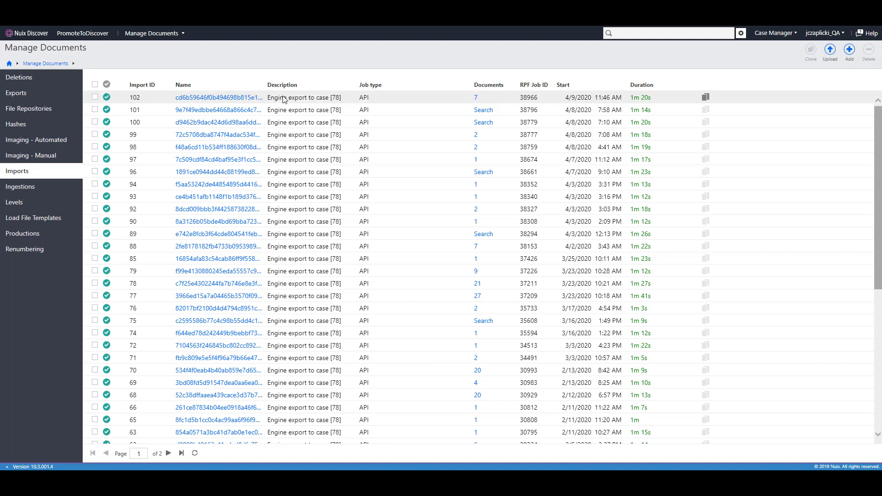
pyautogui.click(248, 98)
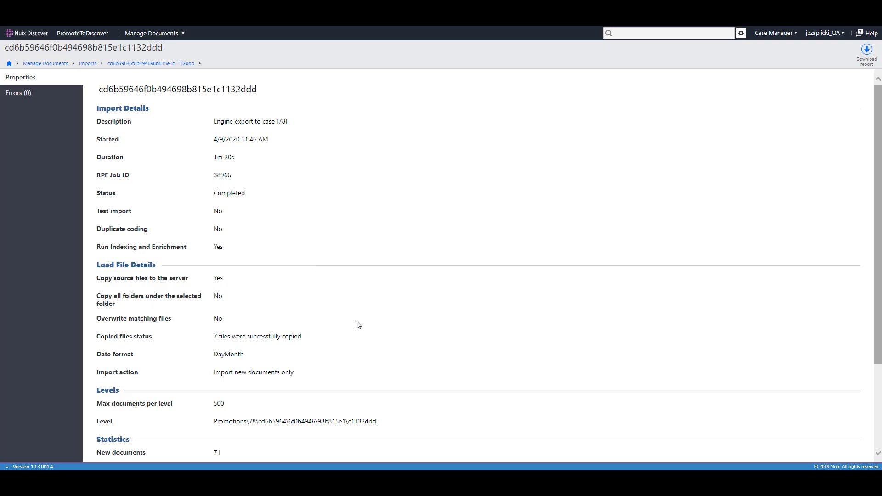
pyautogui.scroll(-3, 357, 342)
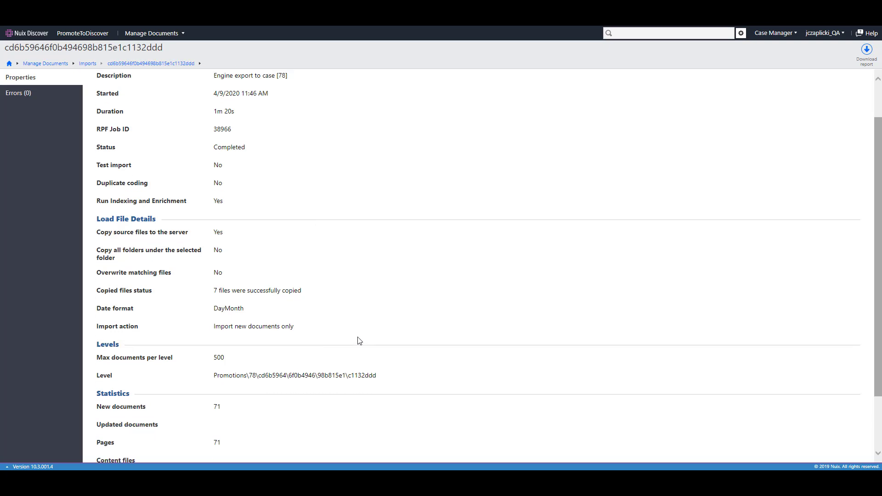
pyautogui.scroll(-2, 336, 356)
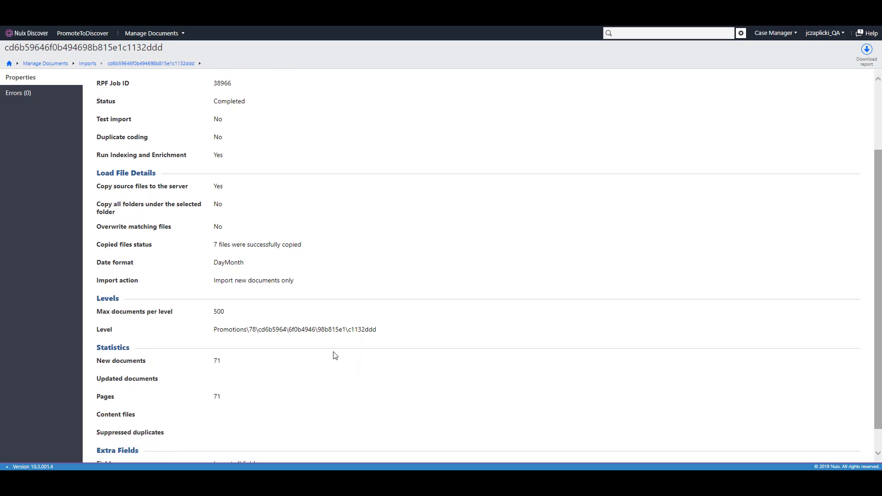
pyautogui.scroll(4, 336, 355)
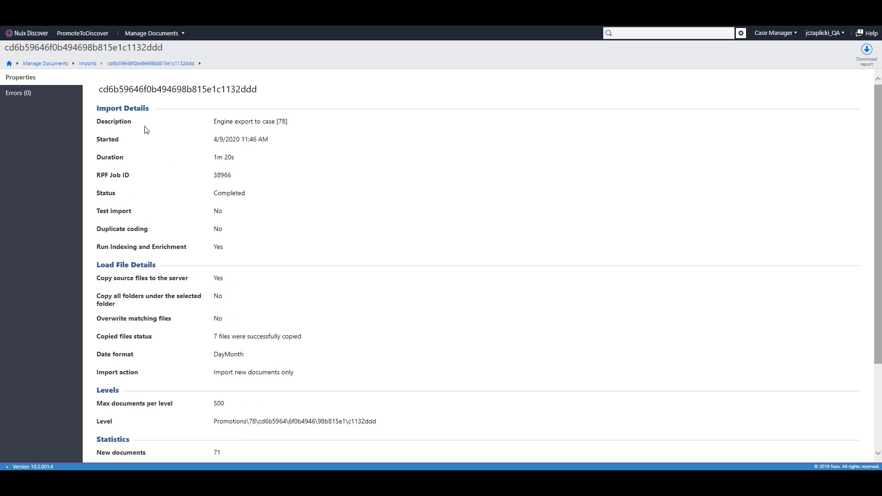
pyautogui.click(88, 64)
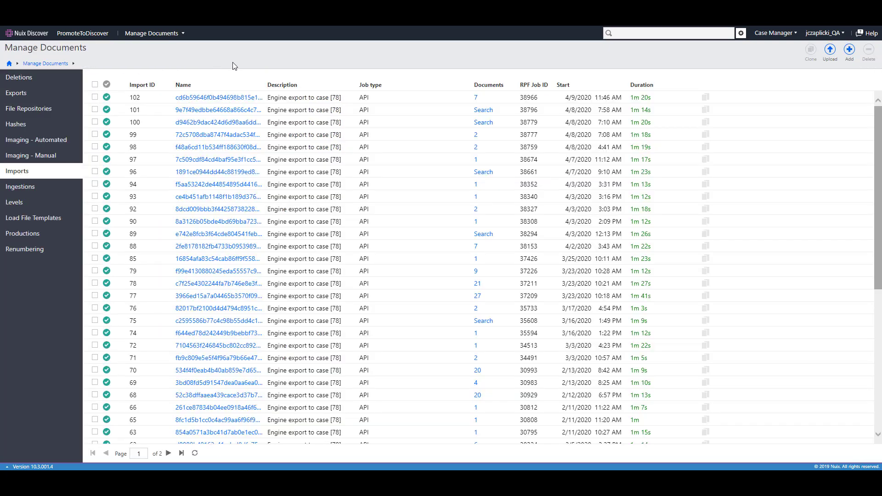
# List import 102's 7 documents, preview 'FW: An Optical Illusion', and widen the Document Title column
pyautogui.click(475, 98)
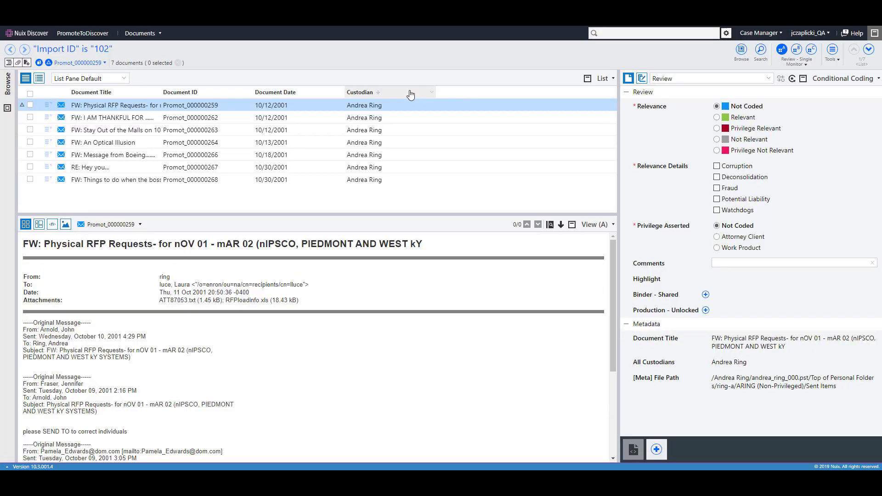
pyautogui.click(222, 144)
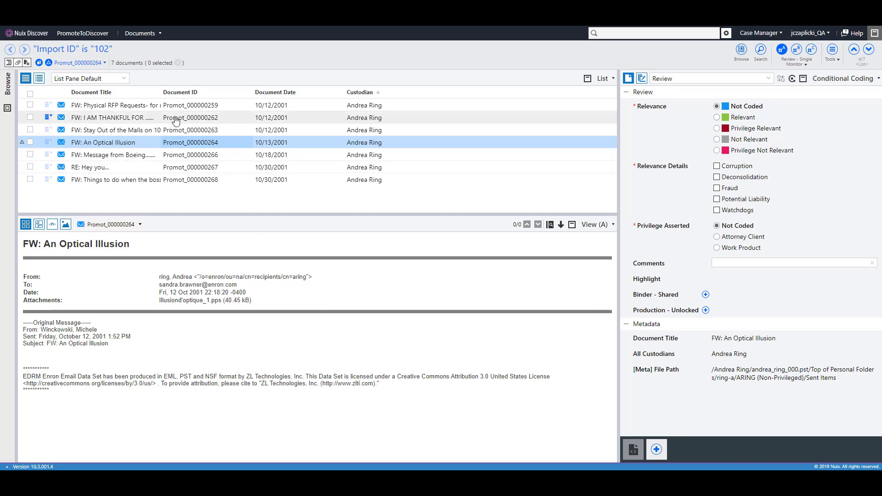
pyautogui.moveTo(160, 90); pyautogui.dragTo(270, 90)
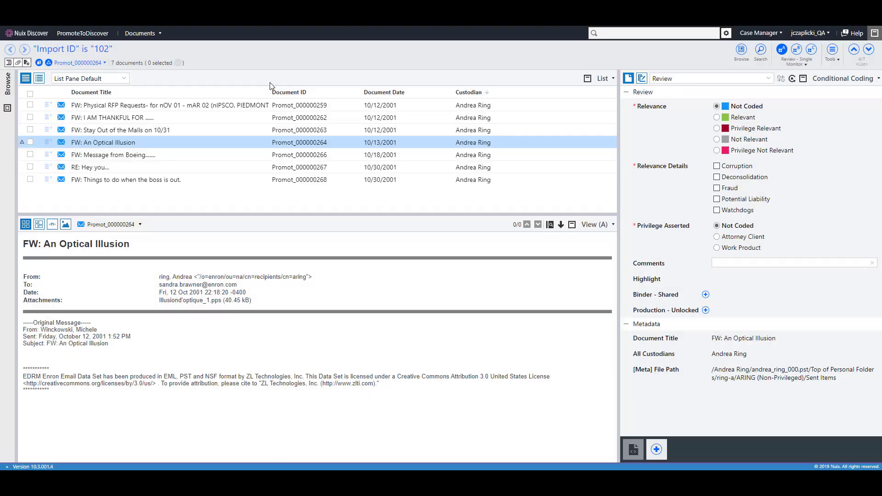